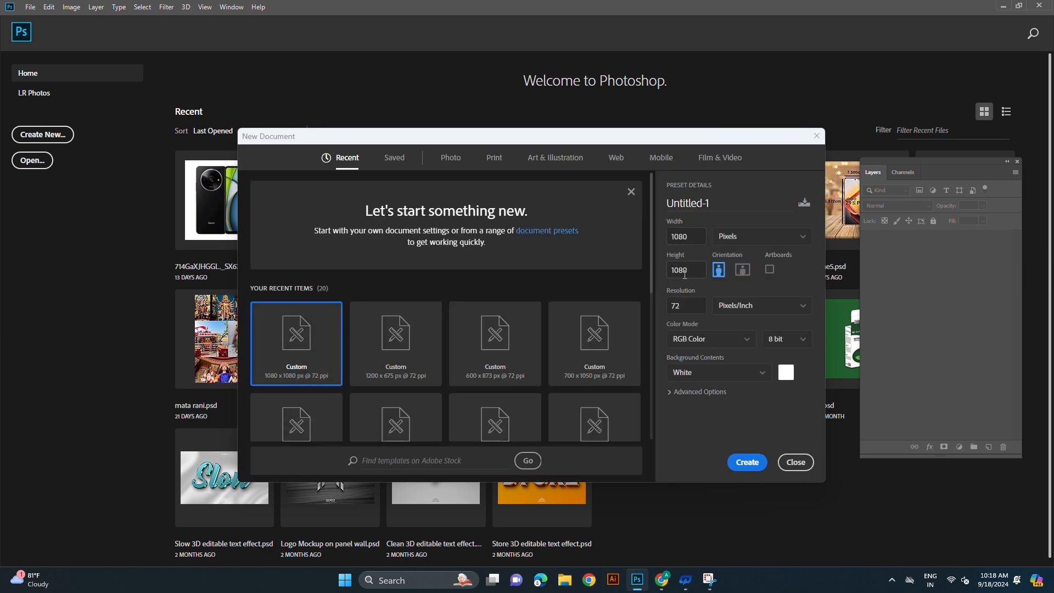
# - Create a 1080 × 1080 pixel RGB document at 72 pixels/inch with a white background, and reposition the floating Layers panel
pyautogui.click(748, 462)
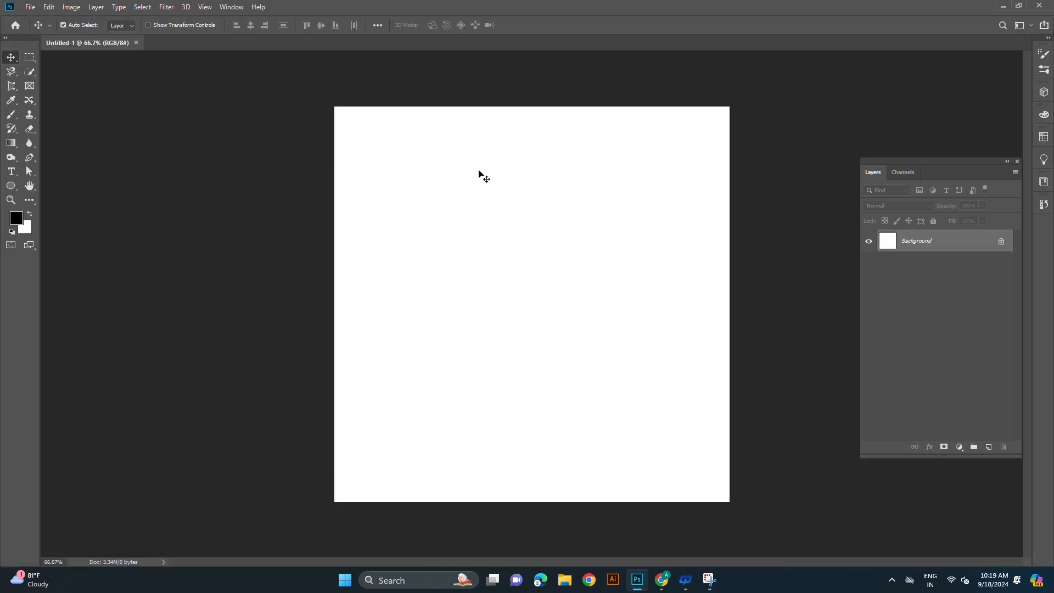
pyautogui.moveTo(935, 163); pyautogui.dragTo(926, 95)
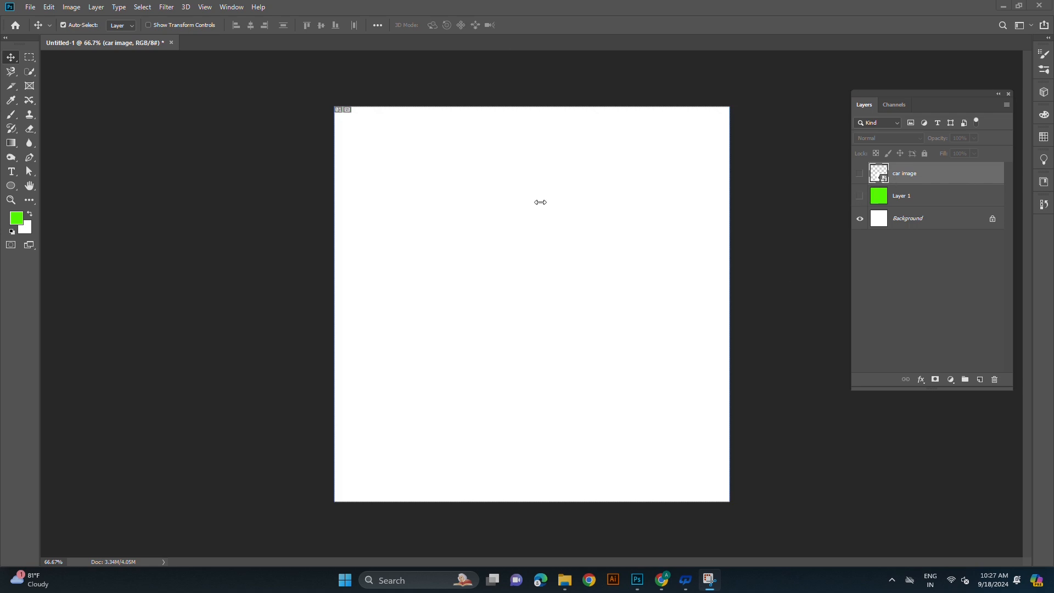
# - Make the green Layer 1 and the car image layer visible
pyautogui.click(10, 60)
pyautogui.click(859, 199)
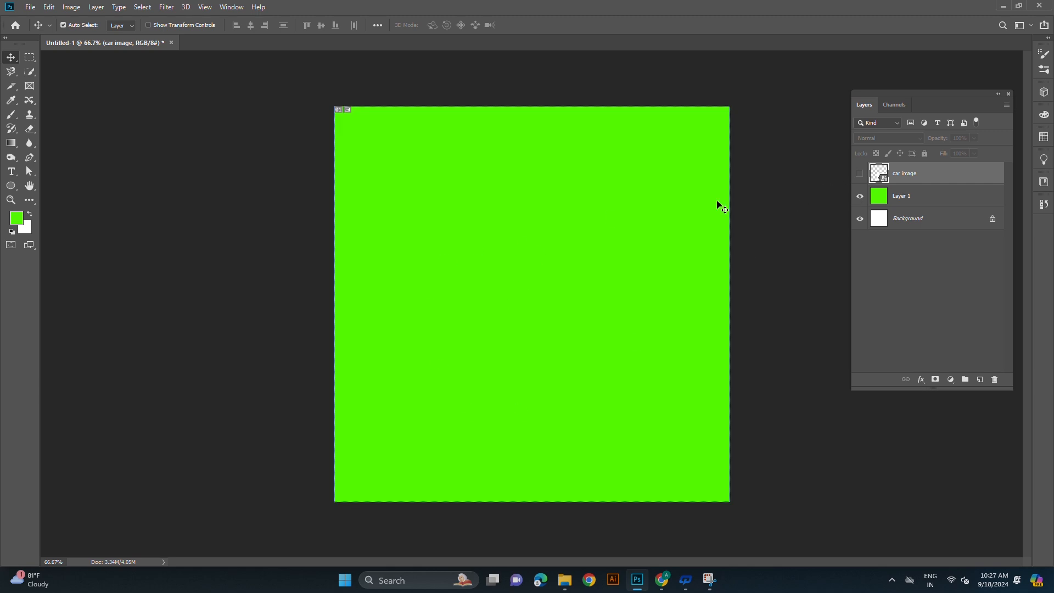
pyautogui.click(861, 175)
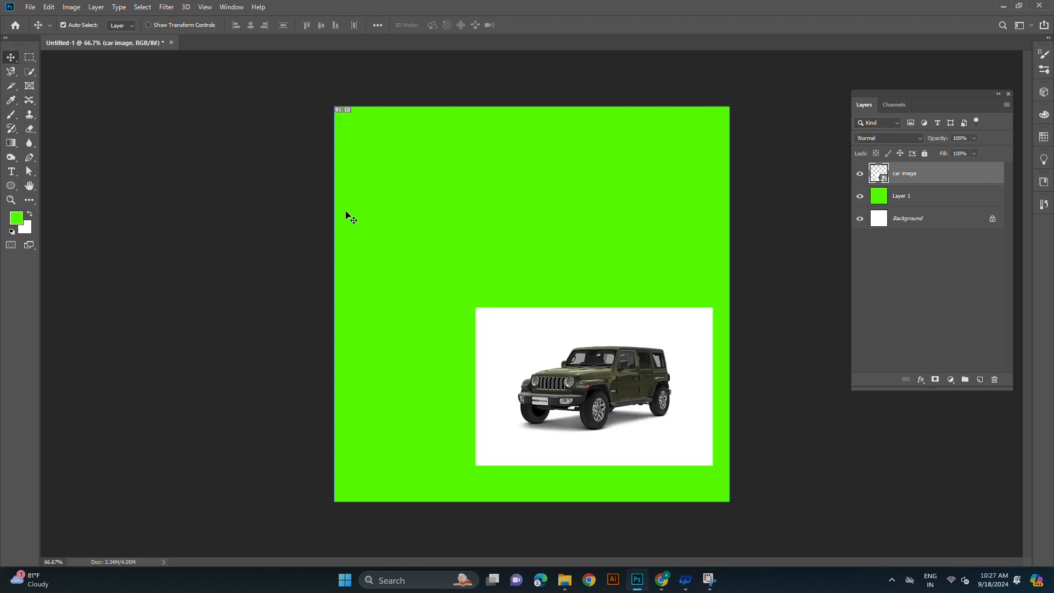
# - Add the text "press K for frame tool" in the upper part of the canvas
pyautogui.click(12, 174)
pyautogui.click(471, 205)
pyautogui.write('press')
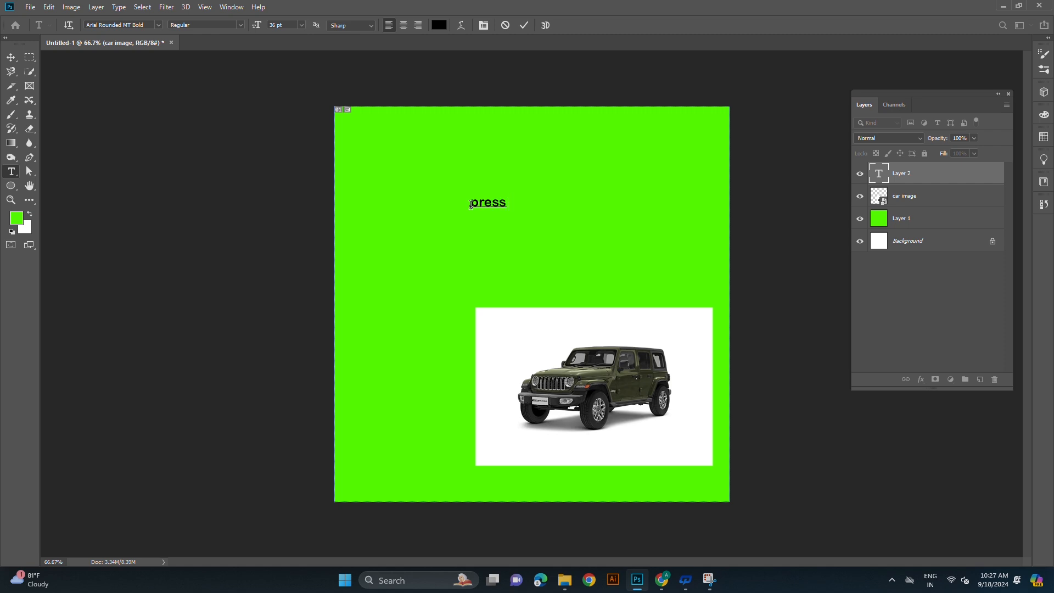
pyautogui.write(' K for freame too')
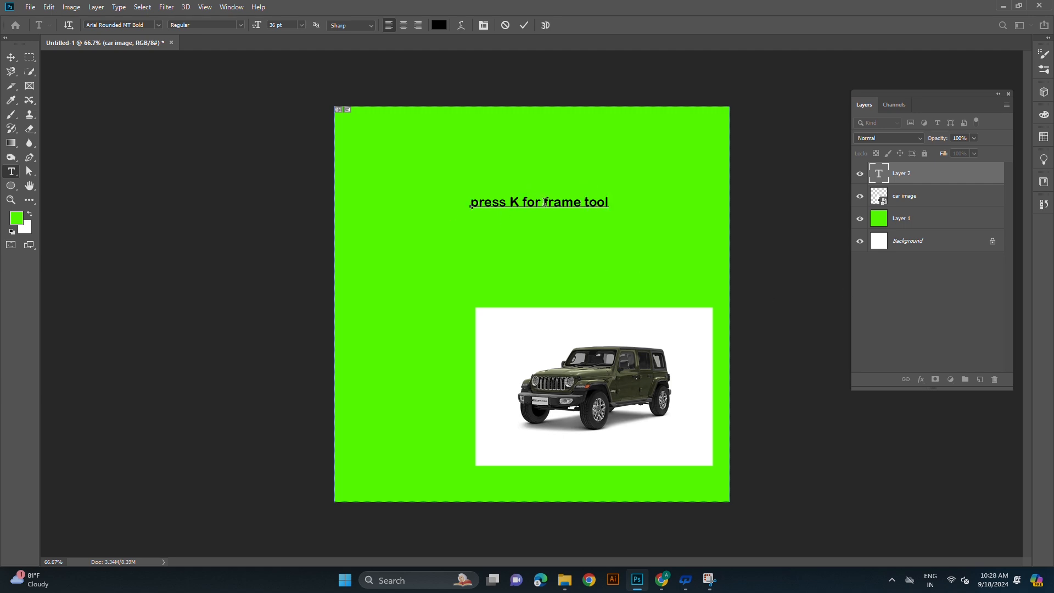
# - Move the text to the canvas's upper-left area and activate the Frame tool
pyautogui.click(10, 57)
pyautogui.moveTo(501, 208); pyautogui.dragTo(393, 142)
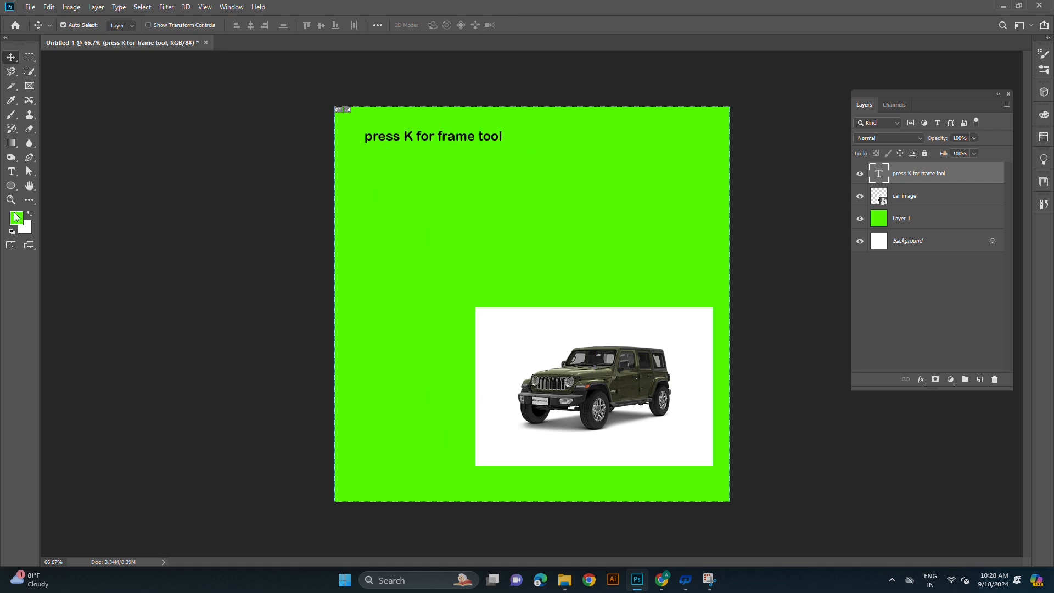
pyautogui.press('k')
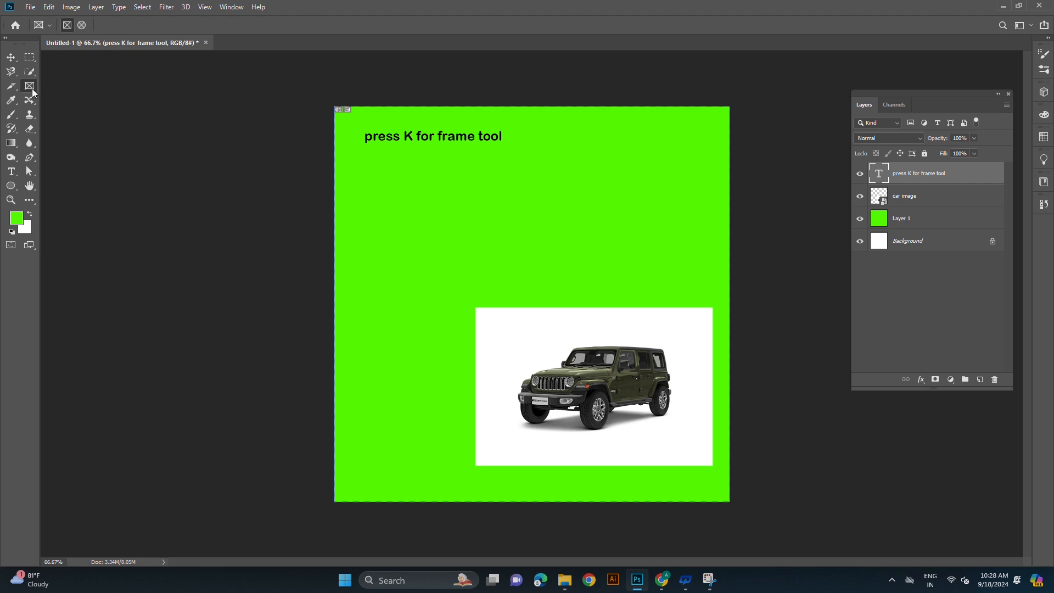
# - Add the text "click left button of mouse and drag" below and to the right of the first caption
pyautogui.click(16, 176)
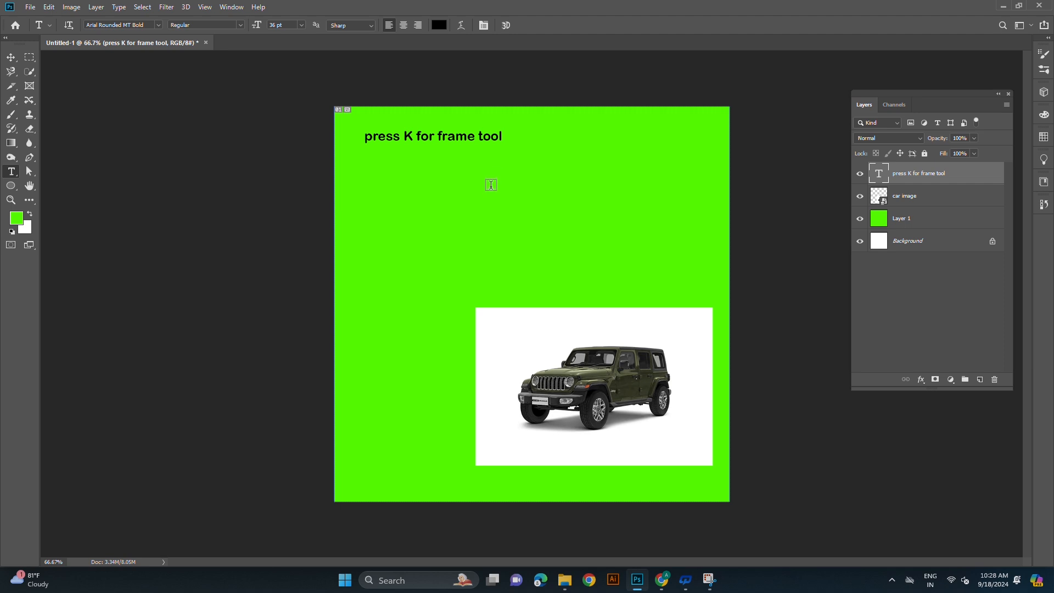
pyautogui.click(485, 193)
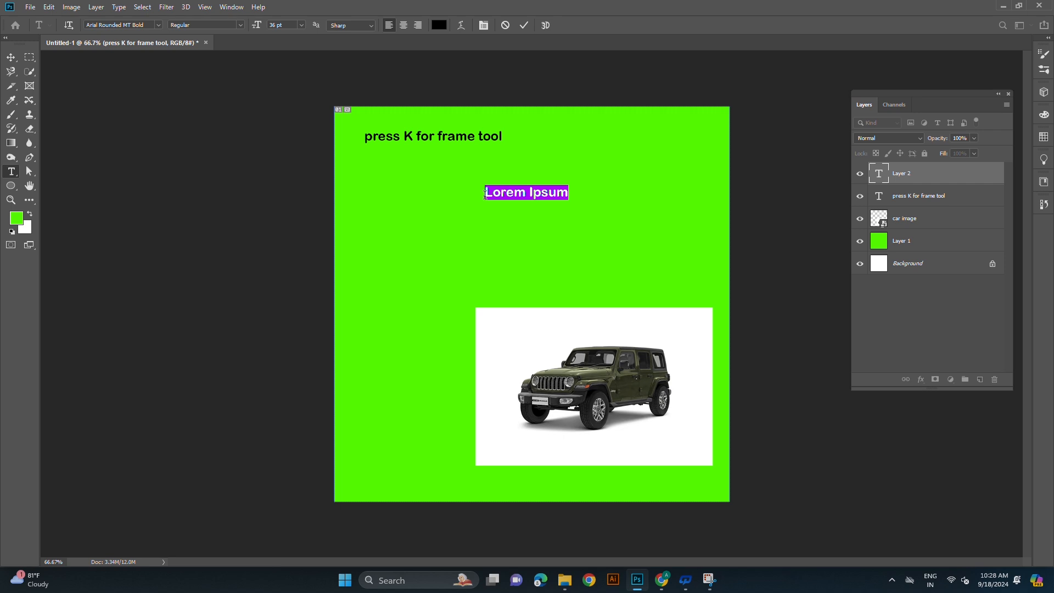
pyautogui.write('clic')
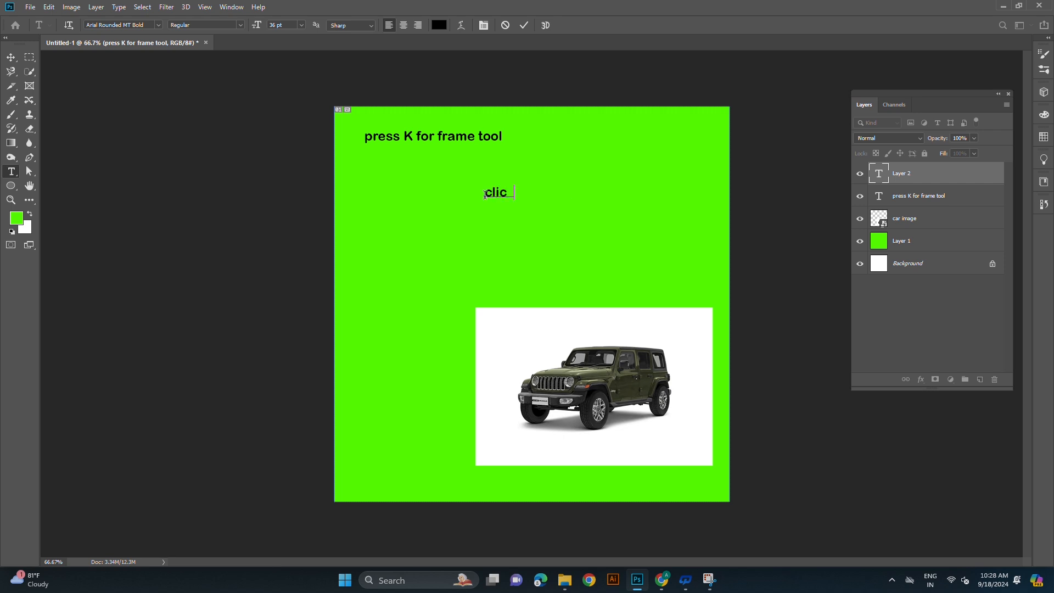
pyautogui.write('k left button of m ')
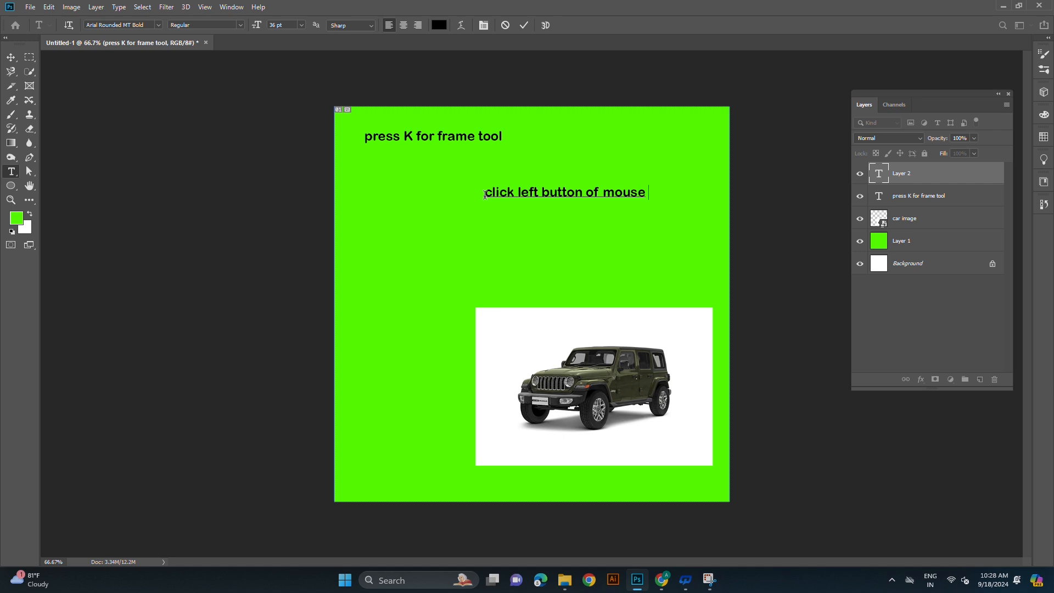
pyautogui.write('ouse and drag')
# - Draw a rectangular frame below the two captions with the Frame tool and place the car image inside it
pyautogui.click(30, 91)
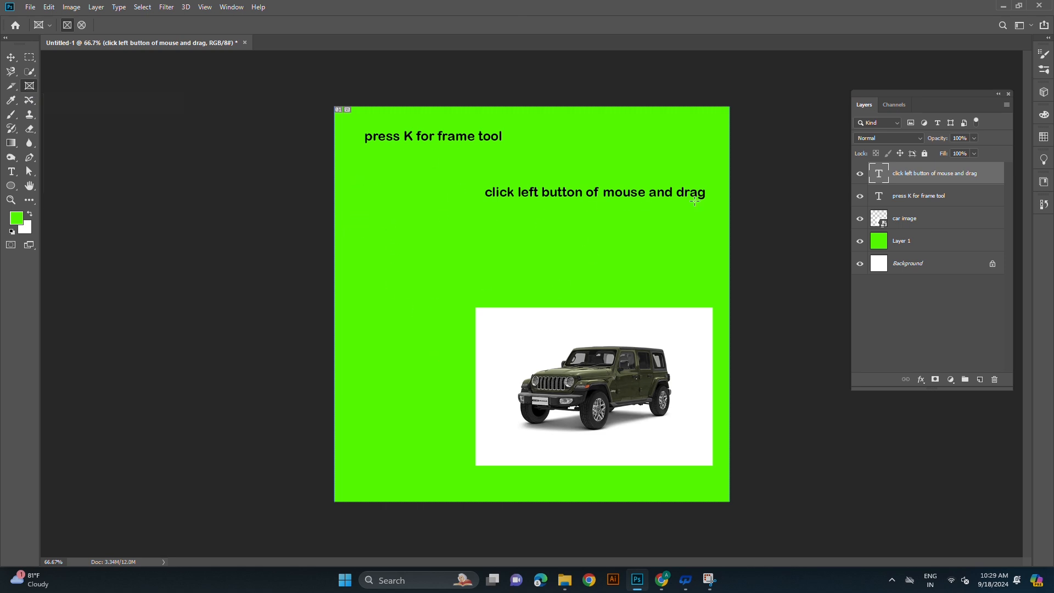
pyautogui.moveTo(387, 213); pyautogui.dragTo(521, 281)
pyautogui.click(12, 60)
pyautogui.moveTo(592, 392); pyautogui.dragTo(460, 253)
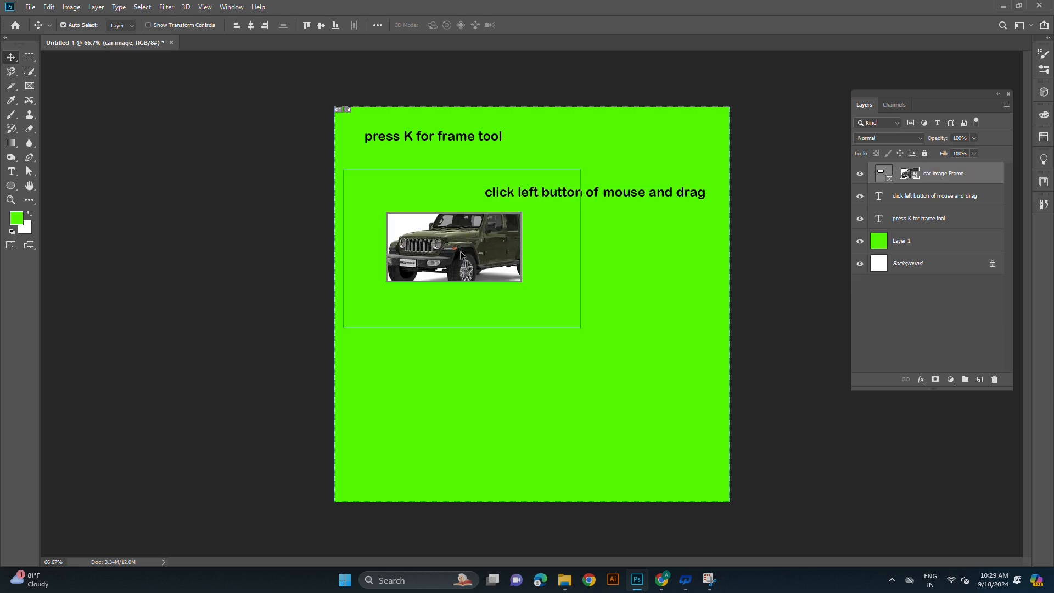
# - Add the text "press ctrl+T" below the framed car and move it to the canvas's lower-right area
pyautogui.click(15, 175)
pyautogui.click(474, 383)
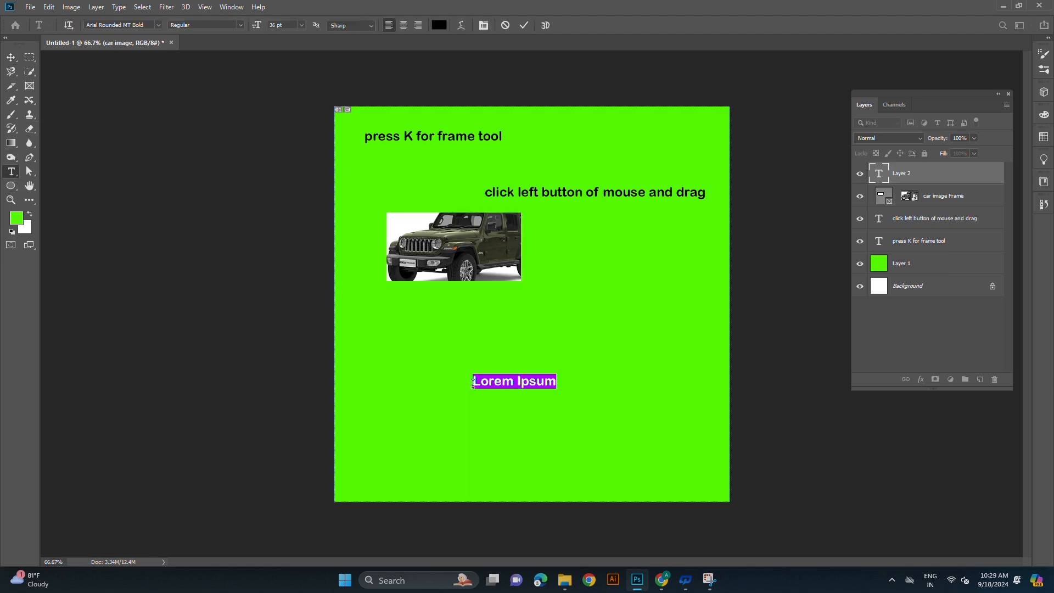
pyautogui.write('o')
pyautogui.write('ress ctrl+T')
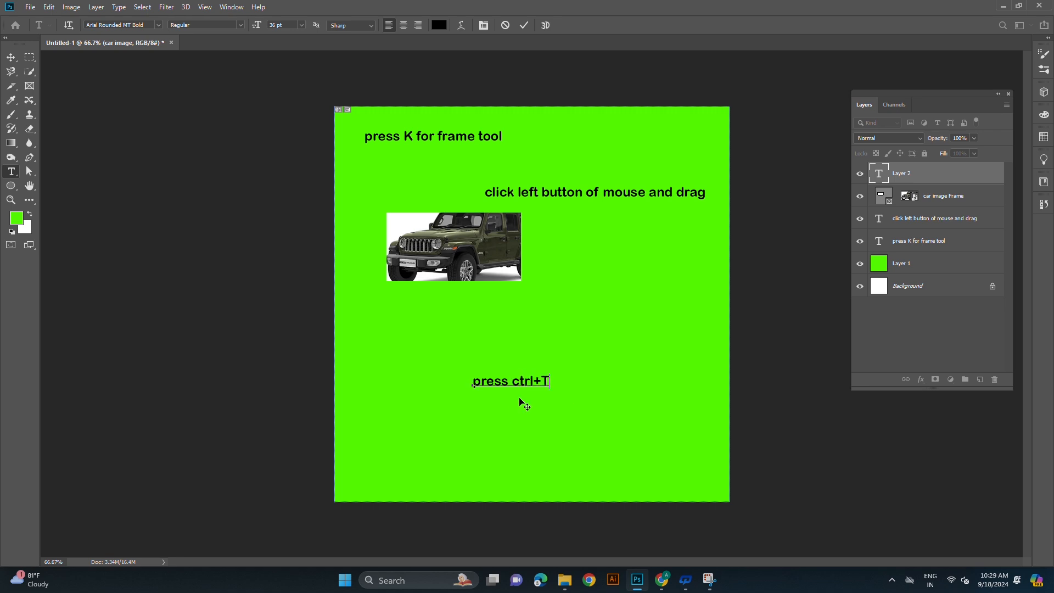
pyautogui.click(11, 57)
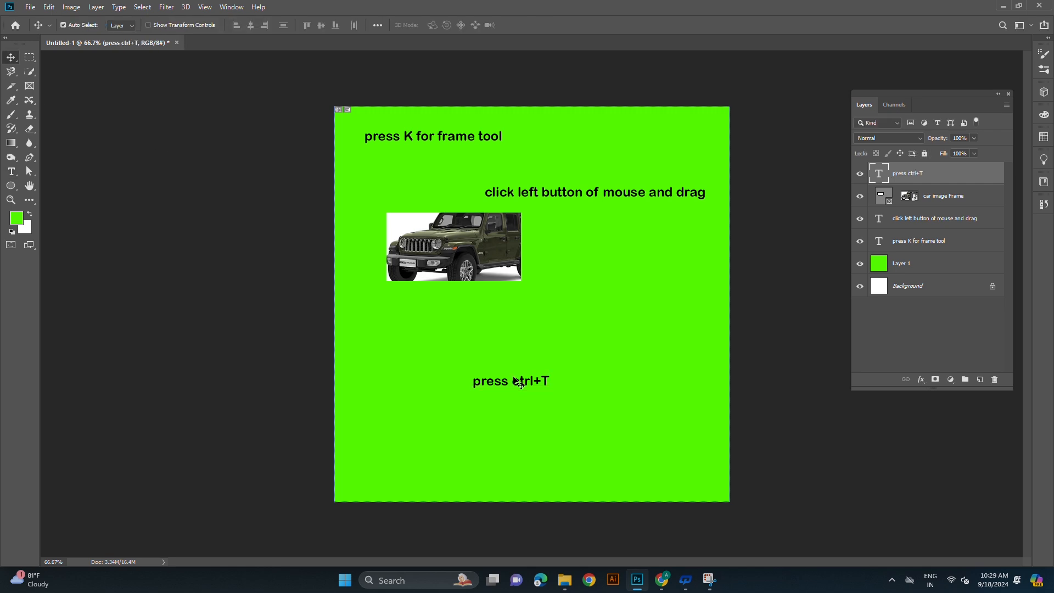
pyautogui.moveTo(548, 379); pyautogui.dragTo(653, 449)
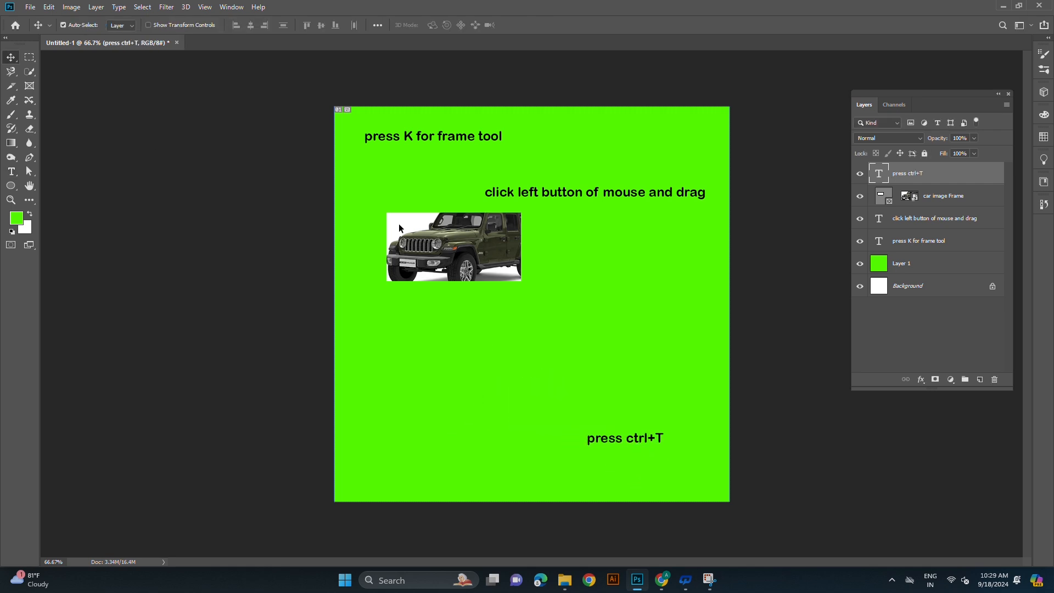
# - Scale the framed car image to 135.25% with Free Transform and move it down clear of the captions
pyautogui.hotkey('ctrl', 't')
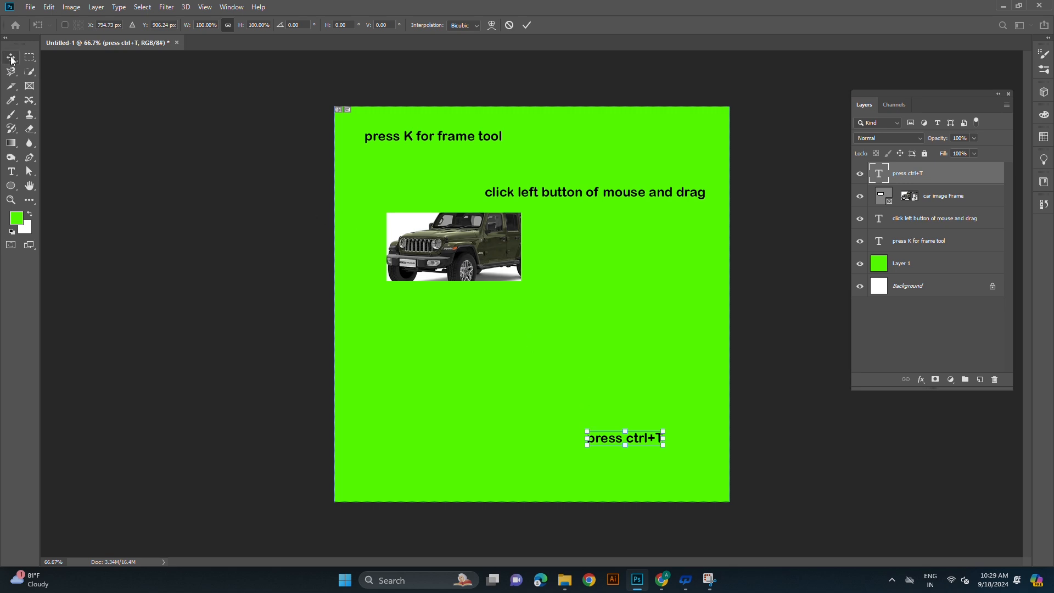
pyautogui.press('Return')
pyautogui.click(436, 228)
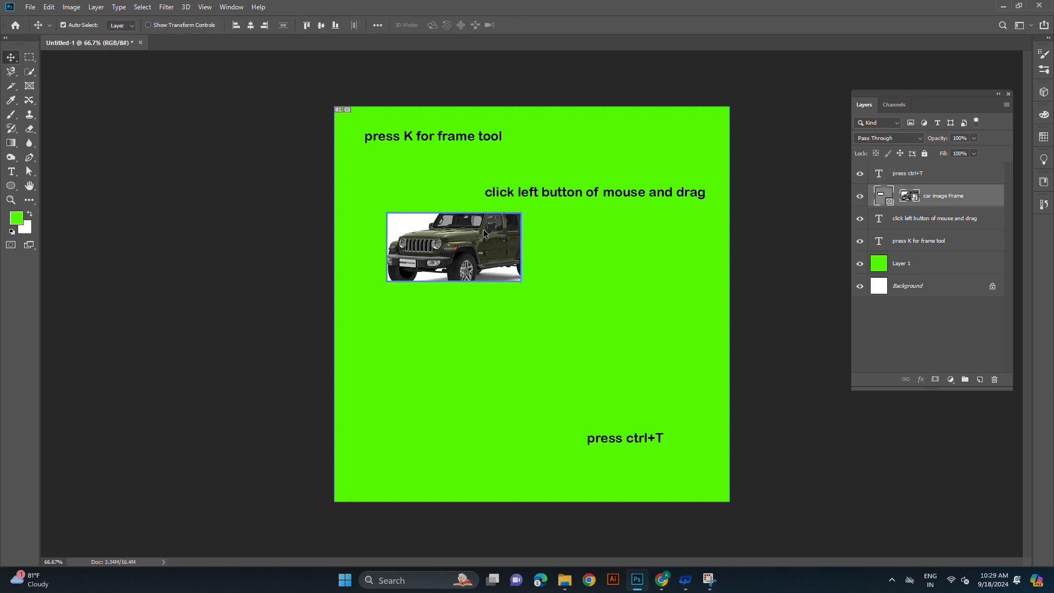
pyautogui.hotkey('ctrl', 't')
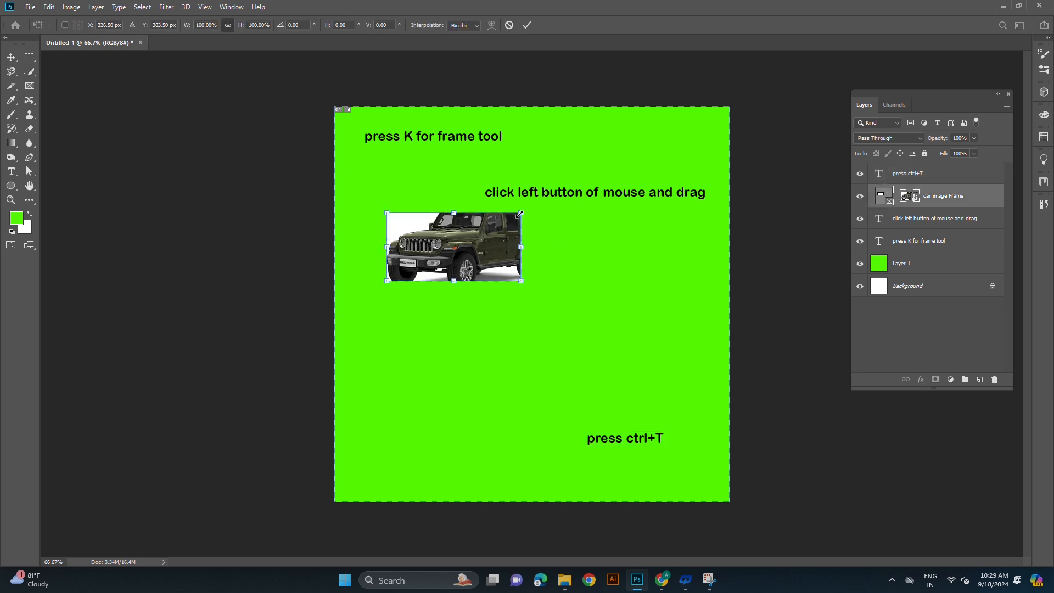
pyautogui.moveTo(521, 212); pyautogui.dragTo(569, 188)
pyautogui.moveTo(477, 288); pyautogui.dragTo(476, 340)
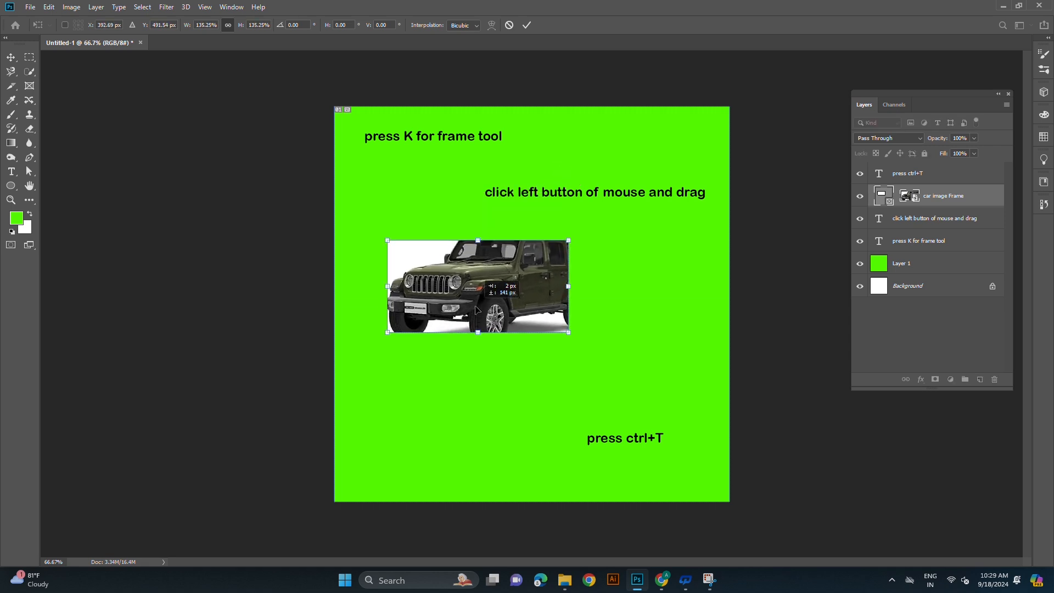
pyautogui.click(13, 61)
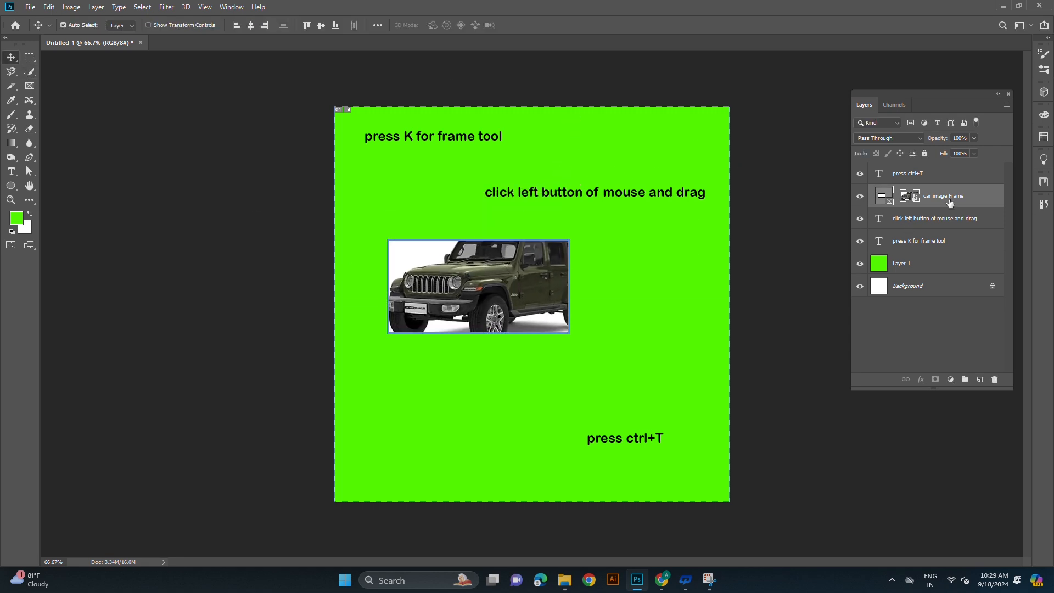
# - Resize only the frame around the car image so that it encloses the whole car with a narrow white margin
pyautogui.click(885, 196)
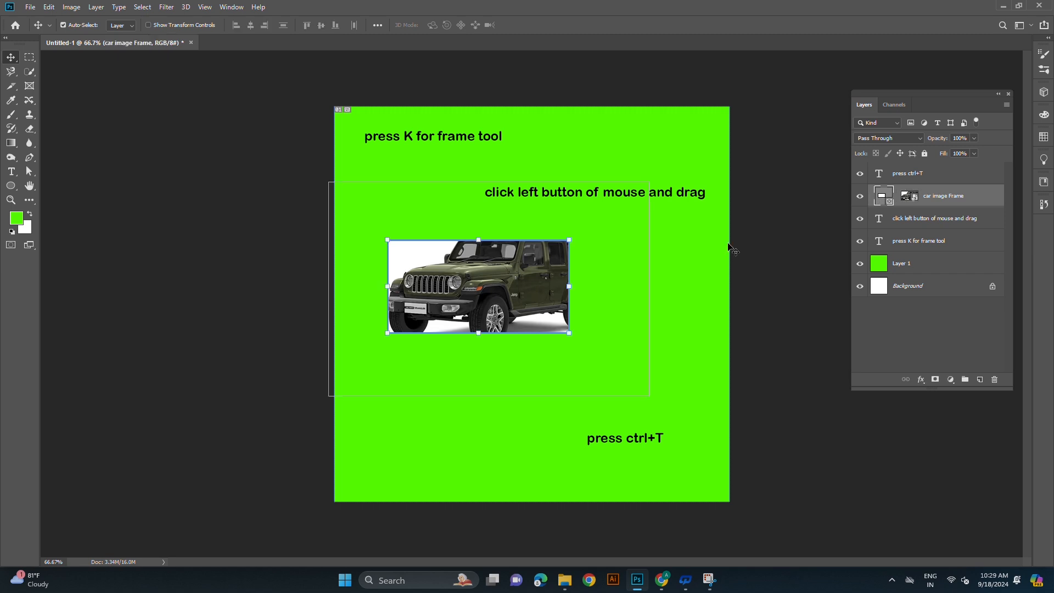
pyautogui.moveTo(569, 240); pyautogui.dragTo(608, 212)
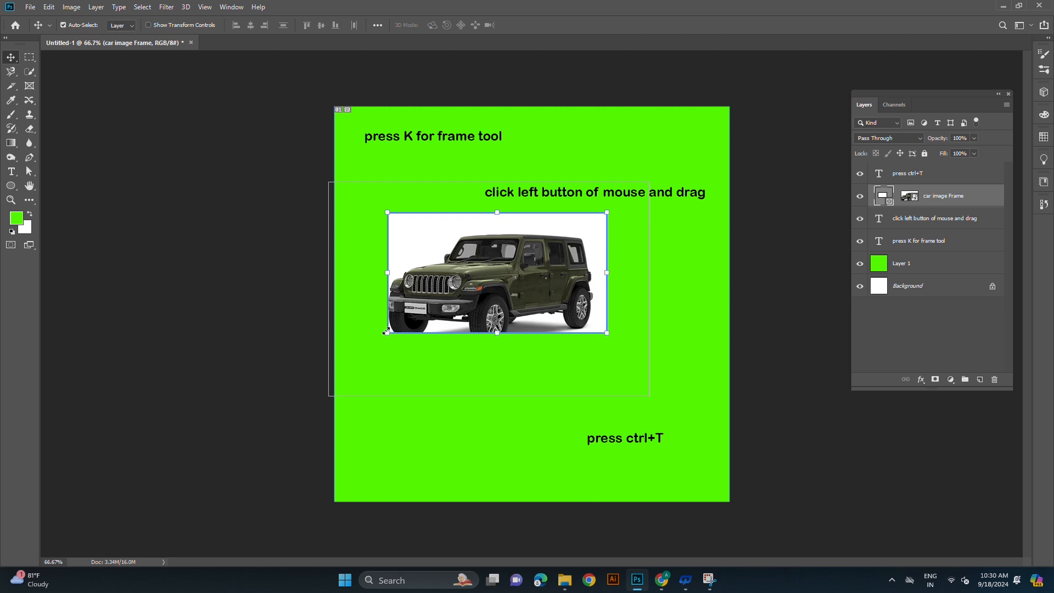
pyautogui.moveTo(386, 332); pyautogui.dragTo(355, 396)
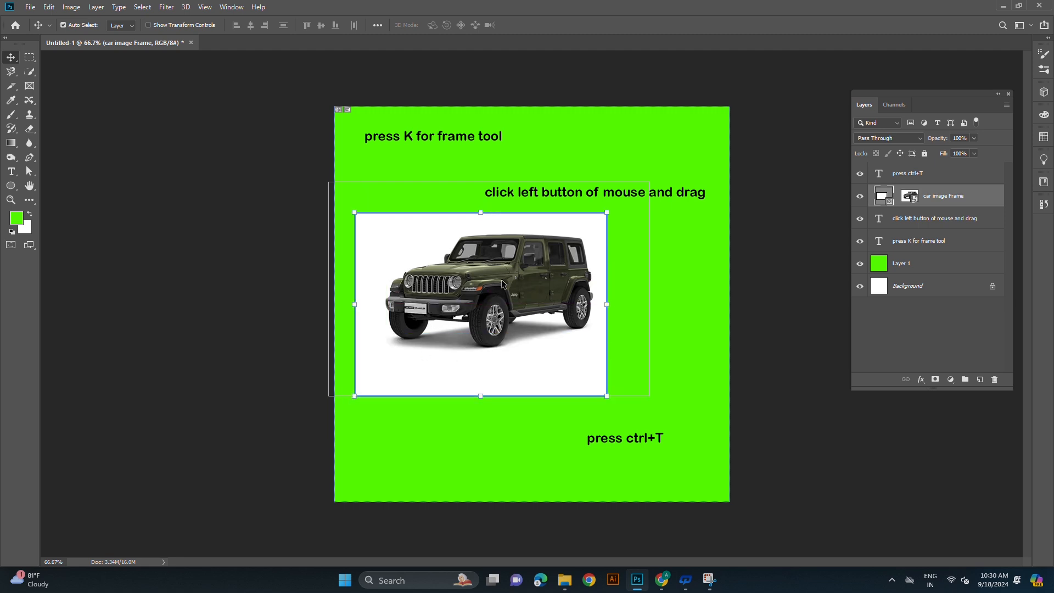
pyautogui.moveTo(480, 396); pyautogui.dragTo(493, 362)
pyautogui.moveTo(354, 287); pyautogui.dragTo(372, 287)
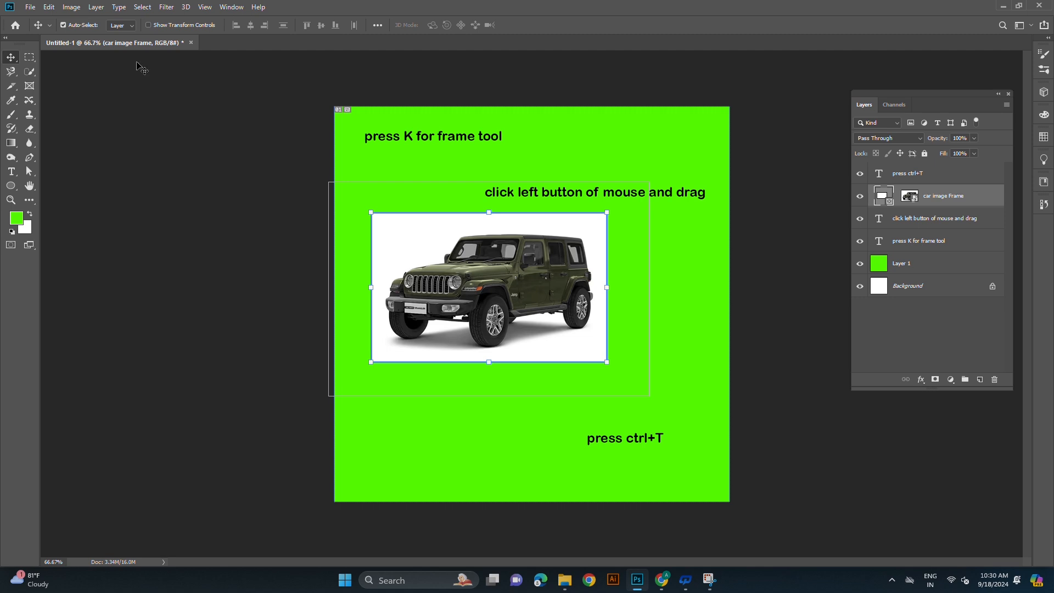
pyautogui.click(833, 311)
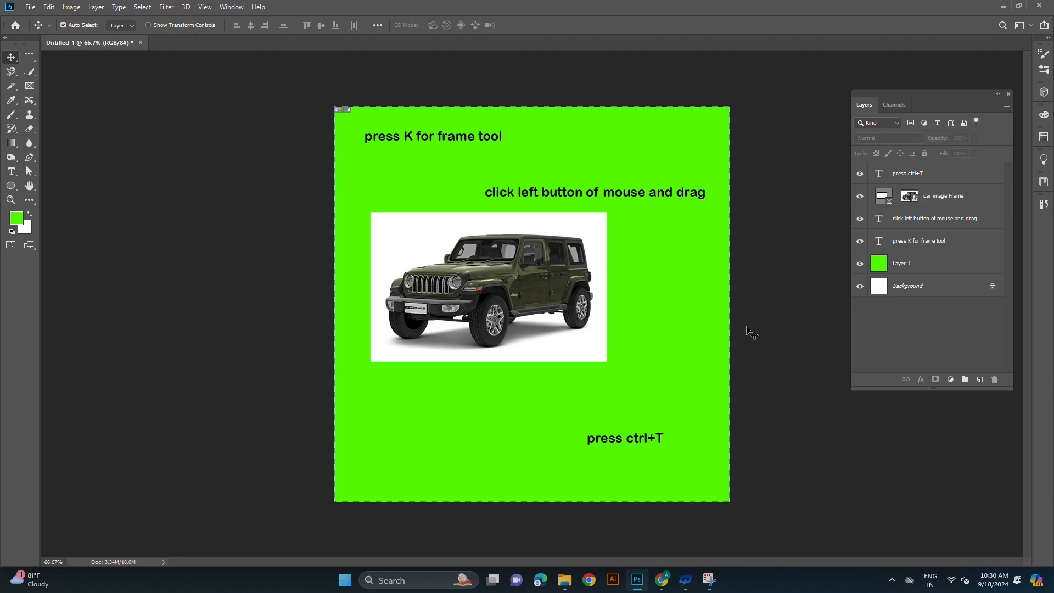
# - Edit the top caption to read "press C for frame tool"
pyautogui.click(16, 173)
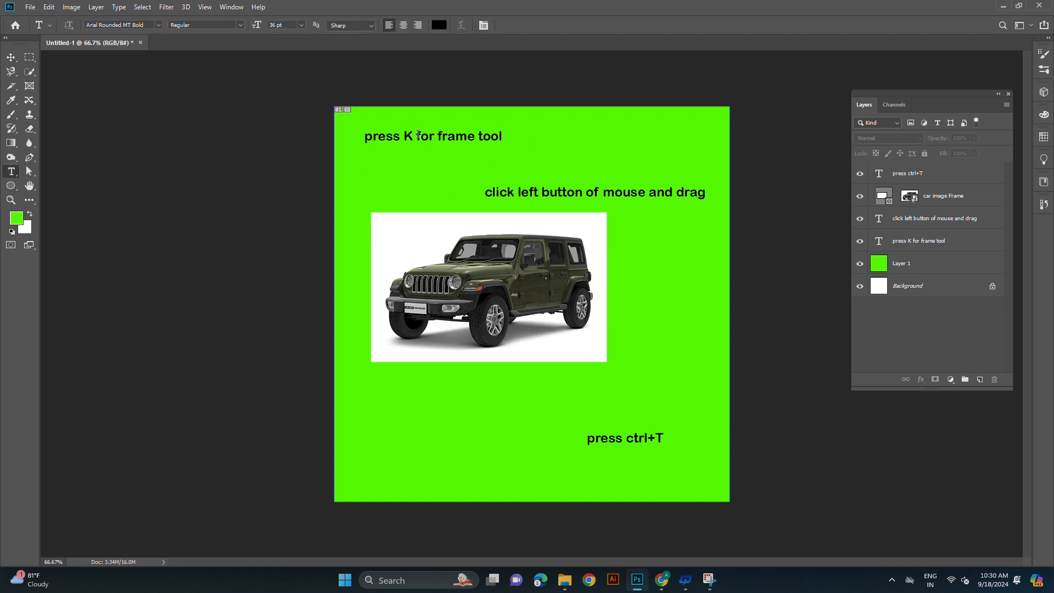
pyautogui.click(15, 91)
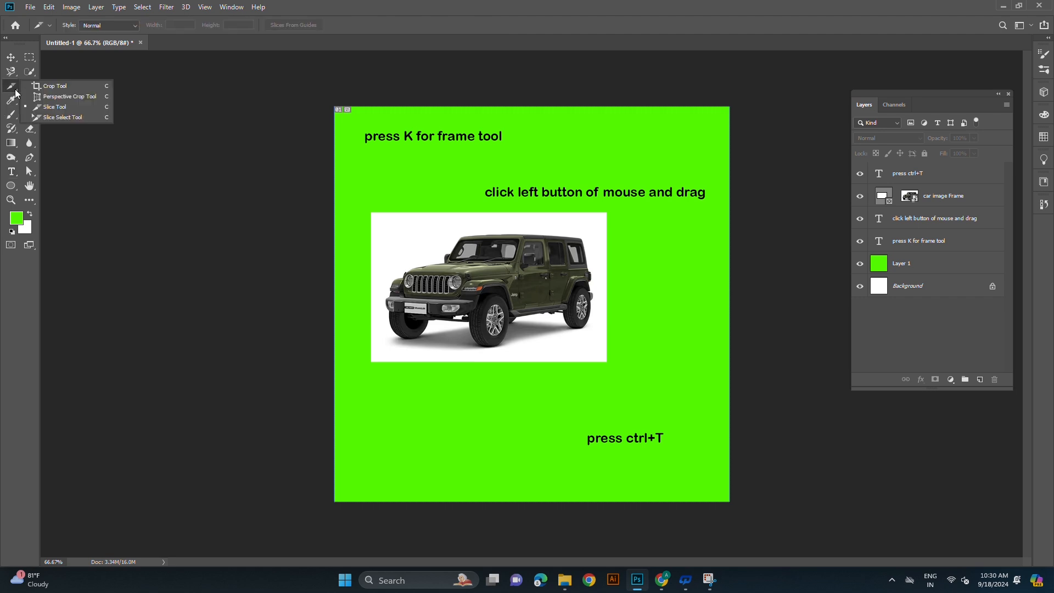
pyautogui.click(11, 172)
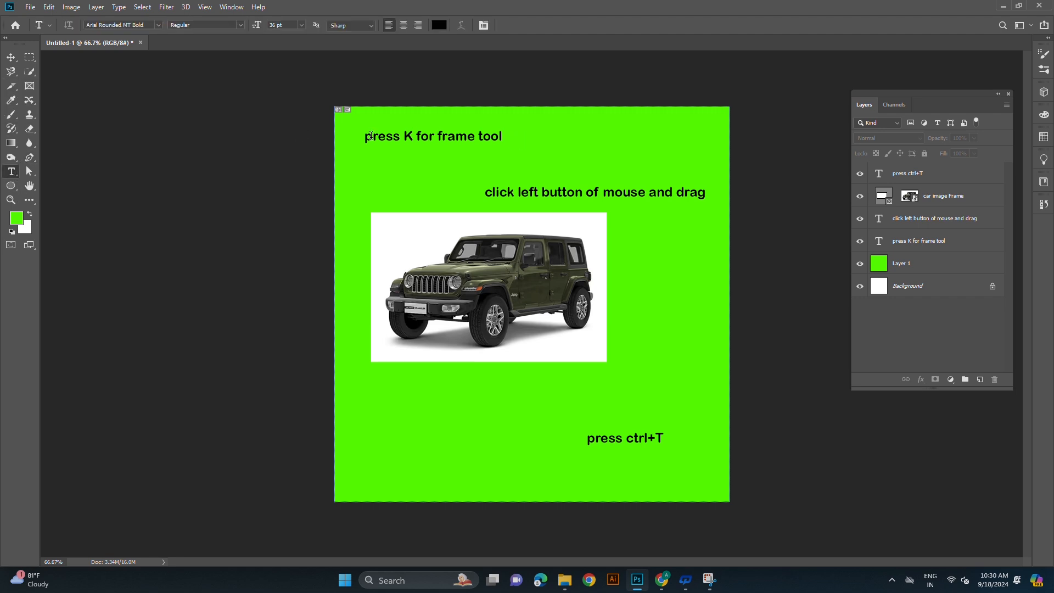
pyautogui.click(412, 135)
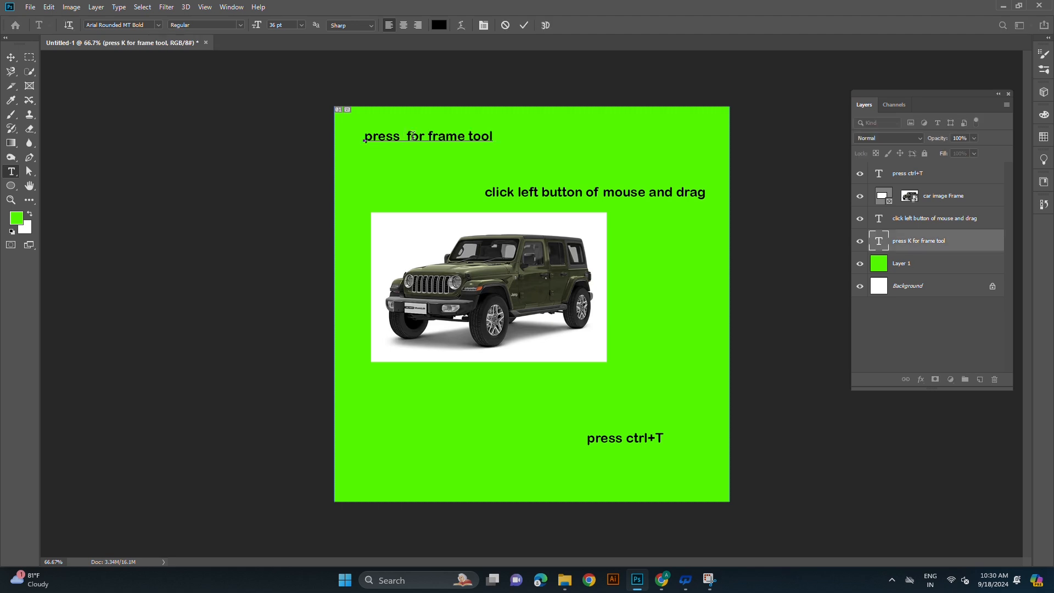
pyautogui.write('C')
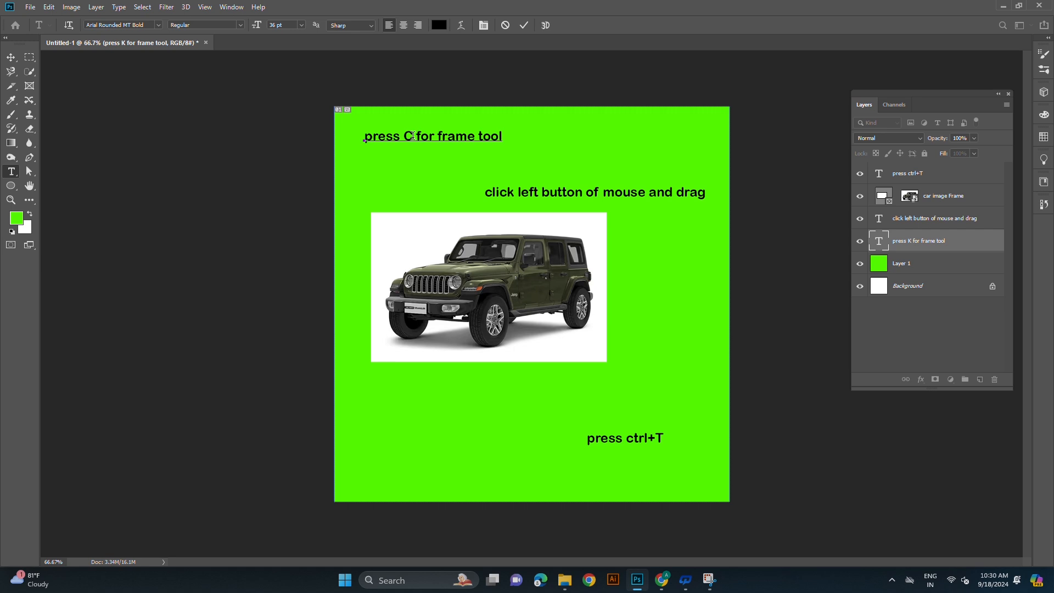
pyautogui.click(11, 57)
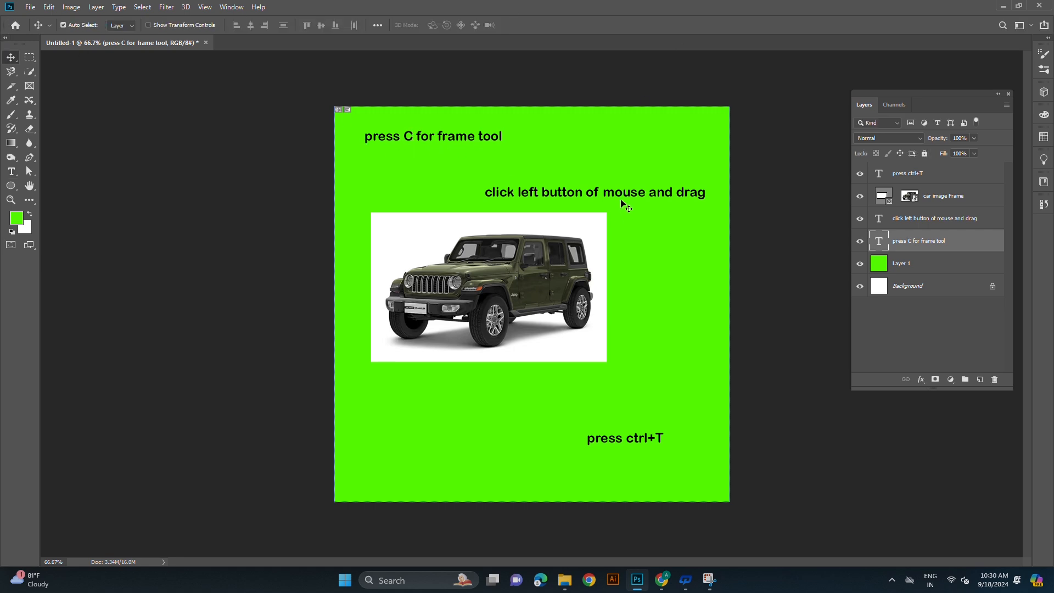
# - Move the "click left button of mouse and drag" caption to the canvas's upper-right edge and the "press C for frame tool" caption lower left, above the car
pyautogui.moveTo(634, 195); pyautogui.dragTo(658, 130)
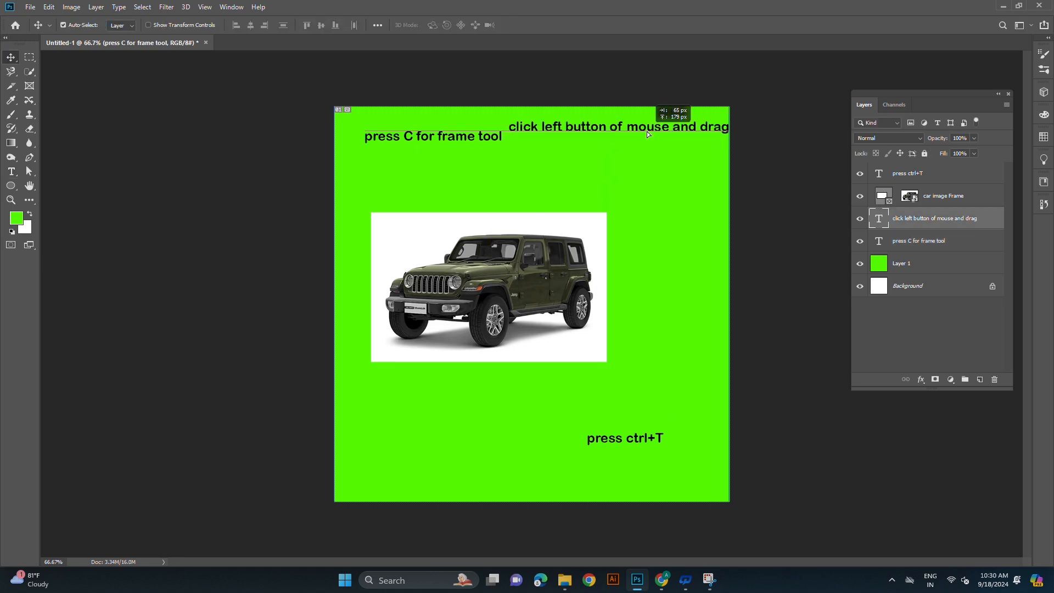
pyautogui.moveTo(441, 145); pyautogui.dragTo(419, 187)
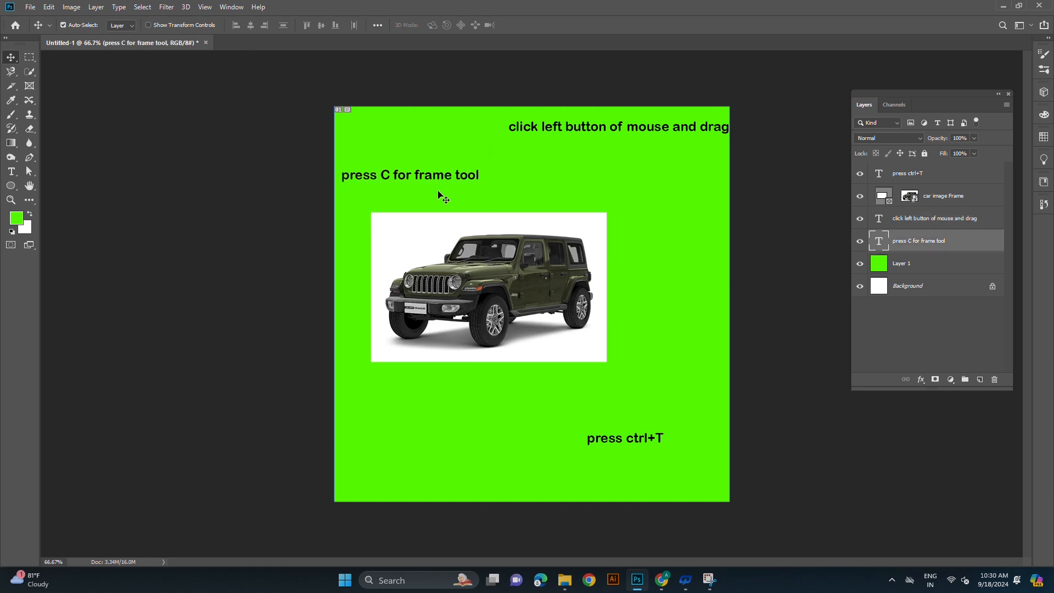
pyautogui.click(13, 90)
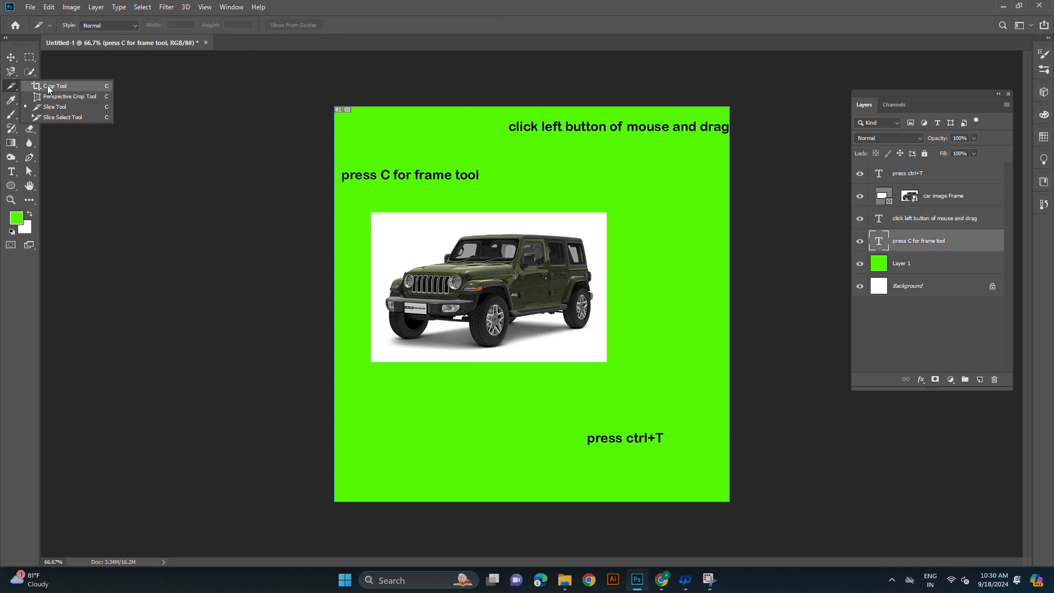
pyautogui.click(14, 89)
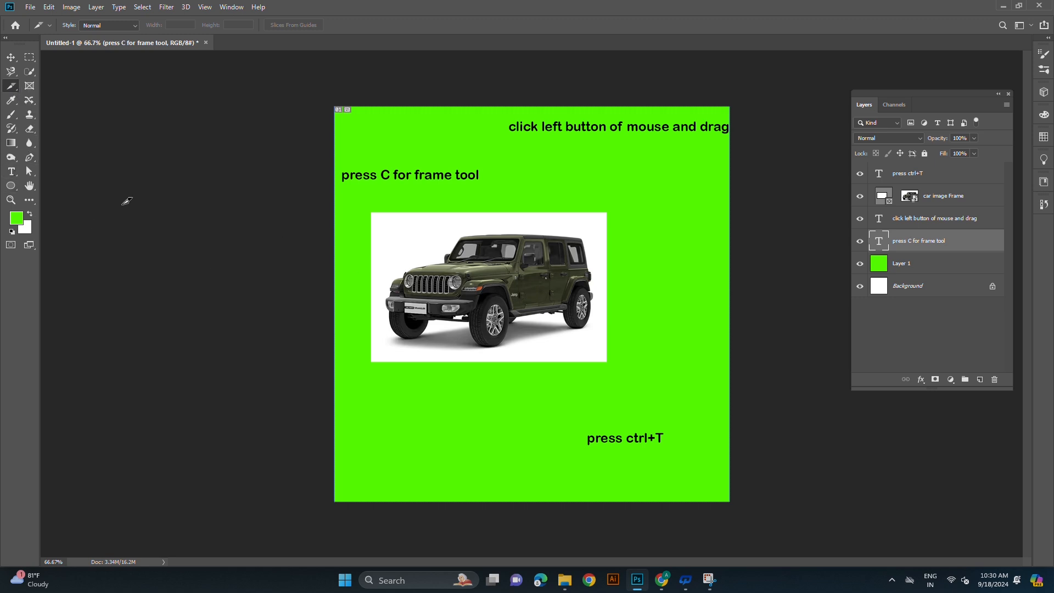
# - Add the text "and press Enter" and place it level with the "press C for frame tool" caption, a short gap to its right
pyautogui.click(11, 171)
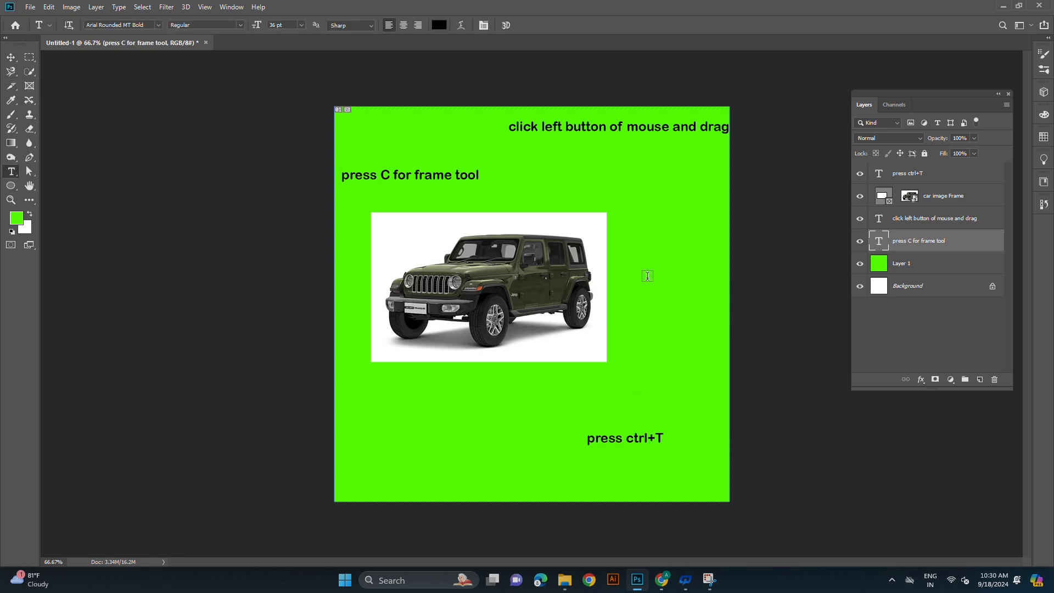
pyautogui.click(480, 174)
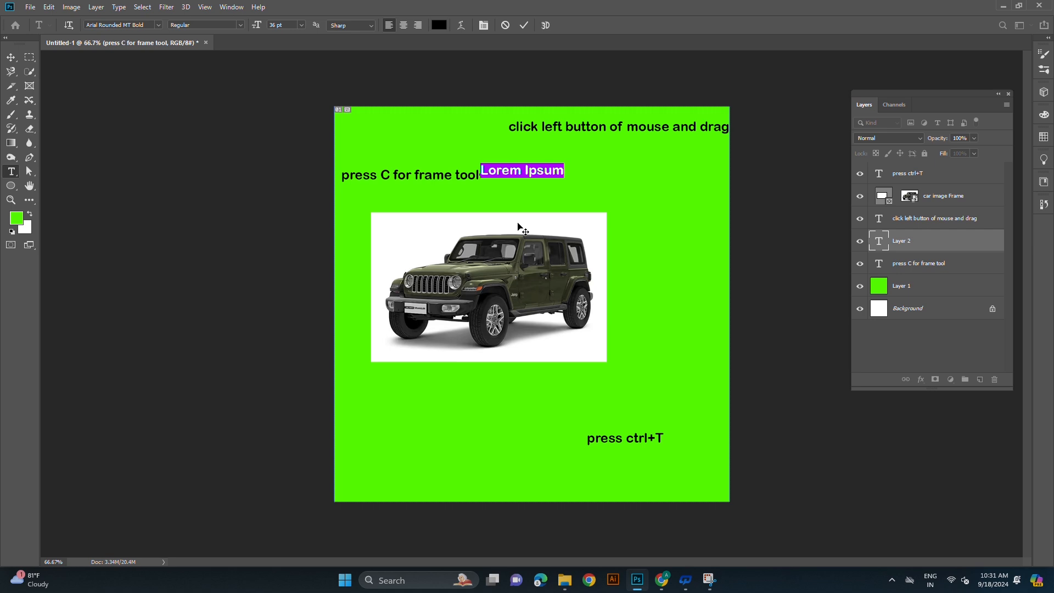
pyautogui.write('and')
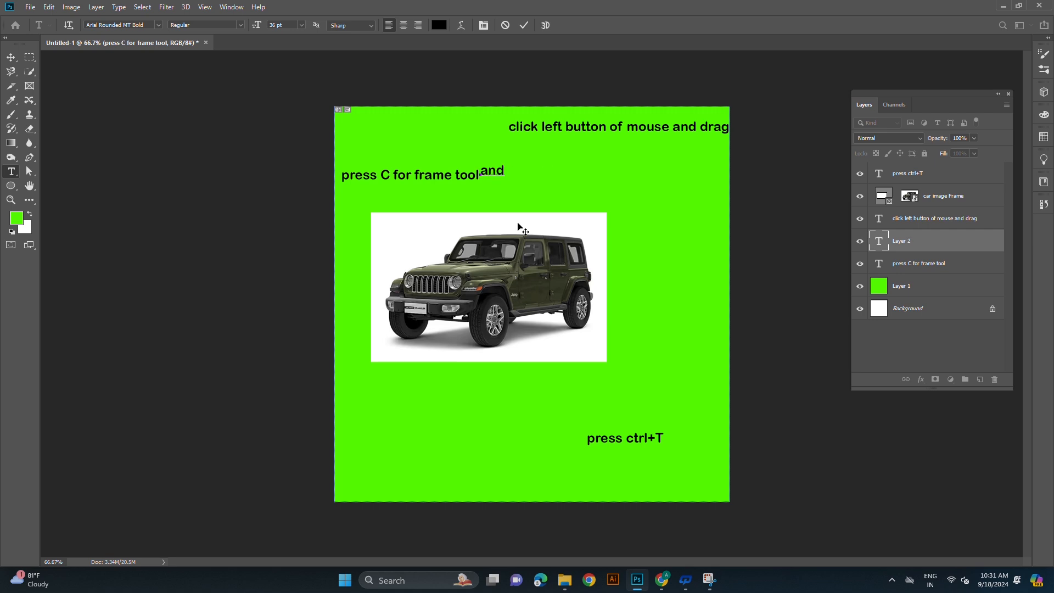
pyautogui.write(' press Enter')
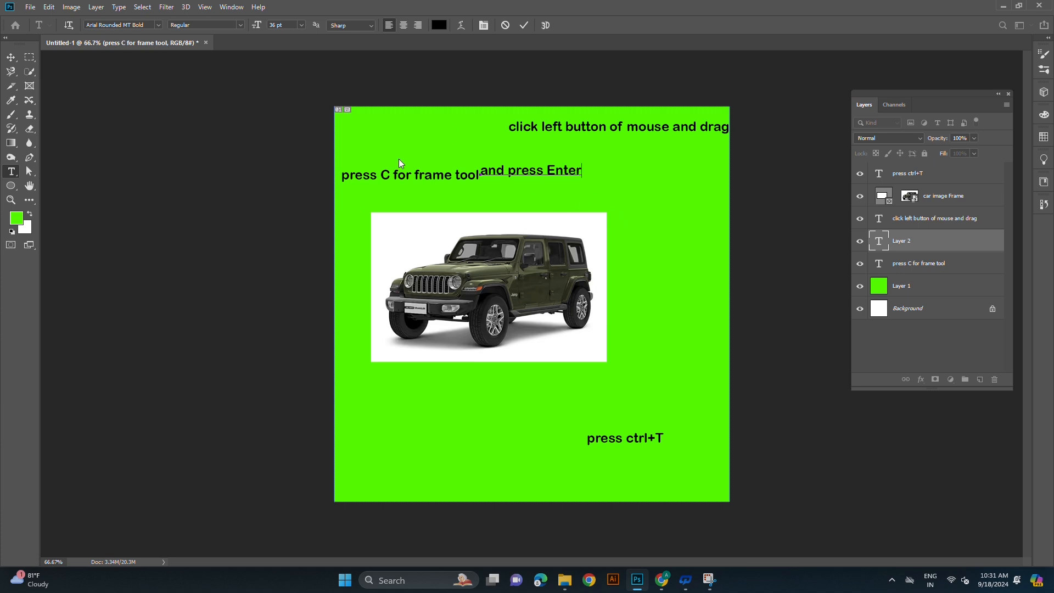
pyautogui.click(11, 57)
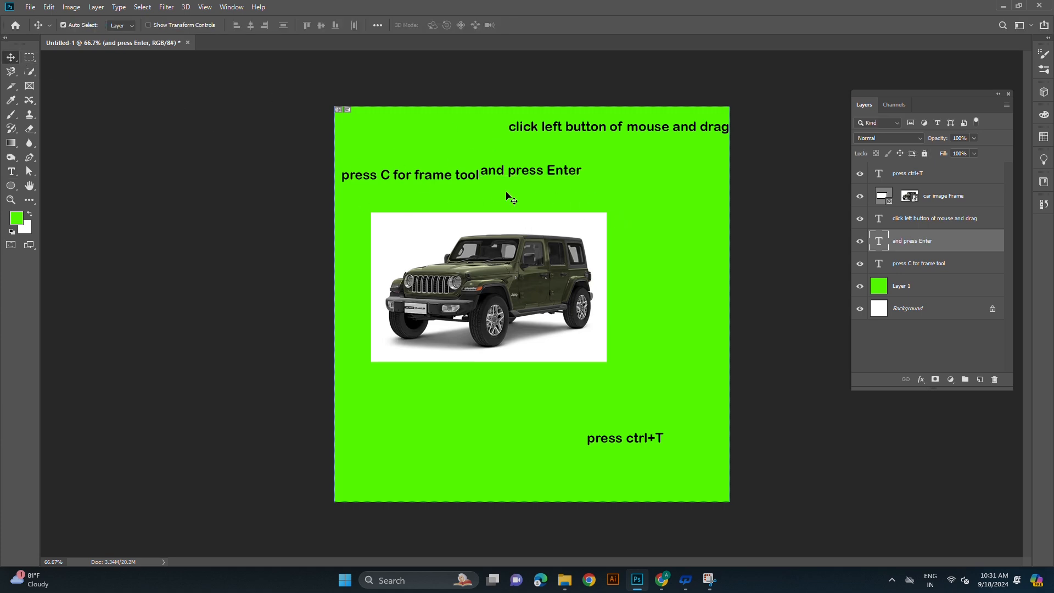
pyautogui.moveTo(524, 175); pyautogui.dragTo(552, 178)
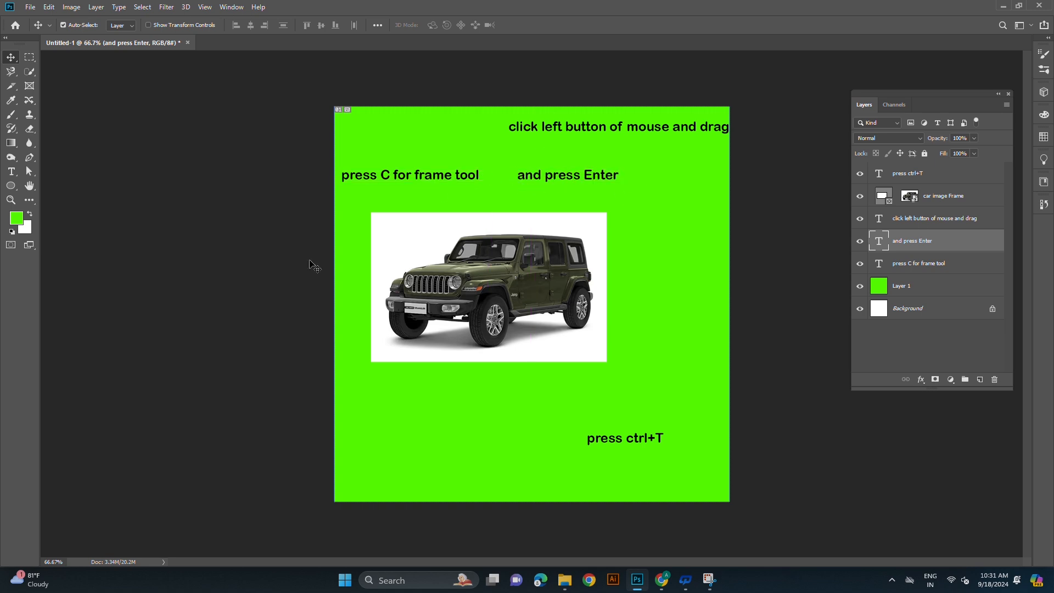
# - Hide the "click left button of mouse and drag" text layer and show it again
pyautogui.click(860, 219)
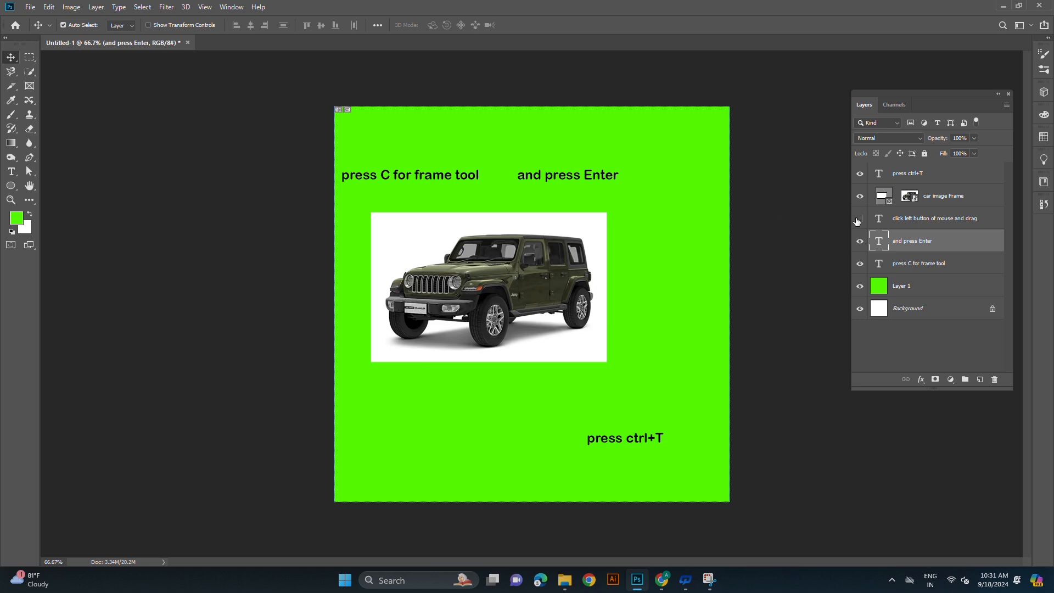
pyautogui.click(861, 220)
# - Crop the canvas on all four sides to the edges of the white car frame with the Crop tool, then return to the Move tool
pyautogui.click(11, 87)
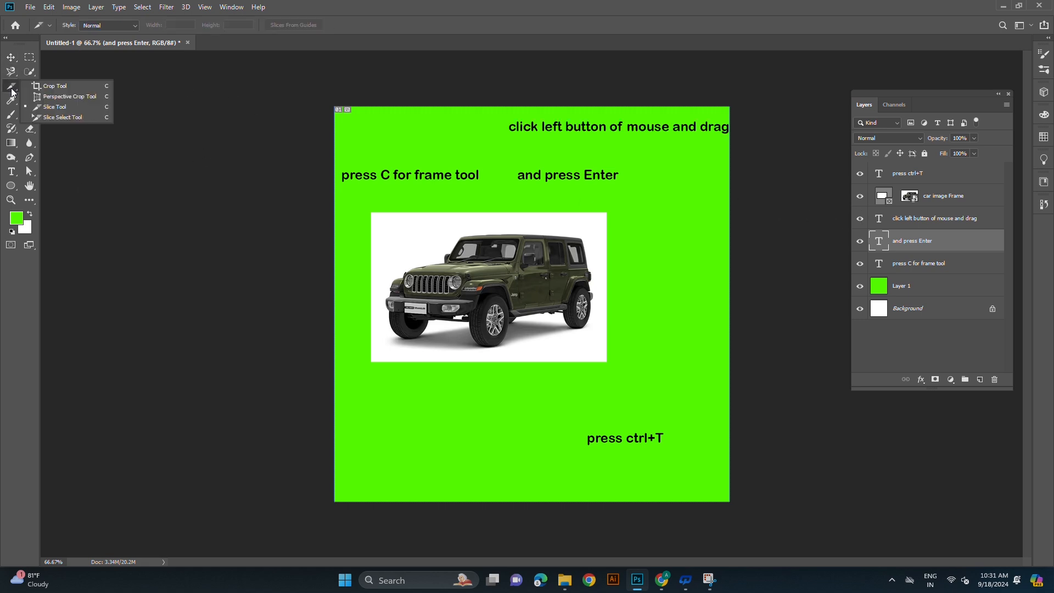
pyautogui.click(61, 85)
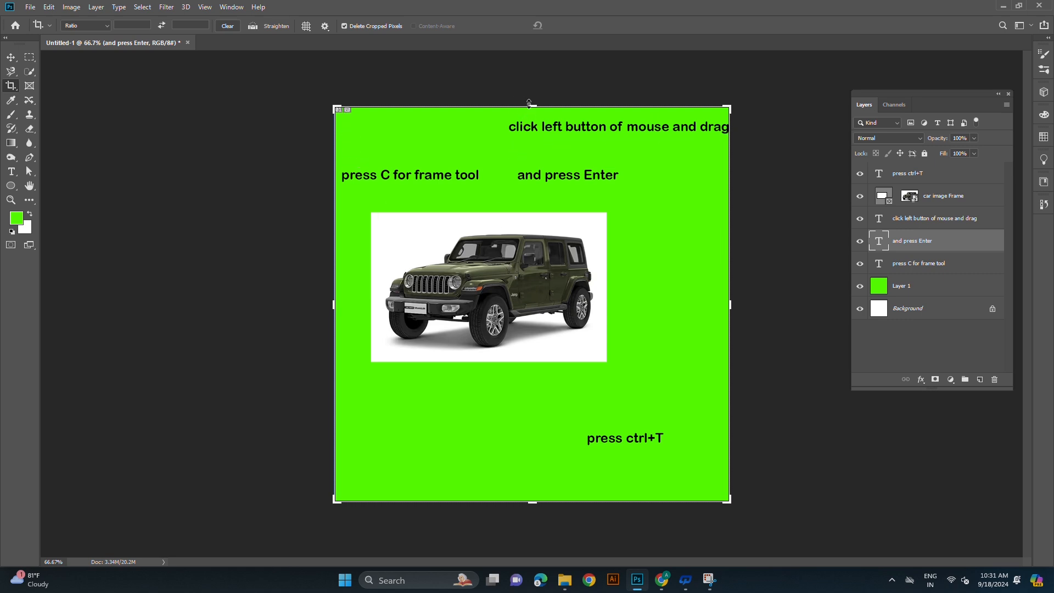
pyautogui.moveTo(532, 106); pyautogui.dragTo(532, 160)
pyautogui.moveTo(534, 453); pyautogui.dragTo(528, 376)
pyautogui.moveTo(328, 301); pyautogui.dragTo(352, 302)
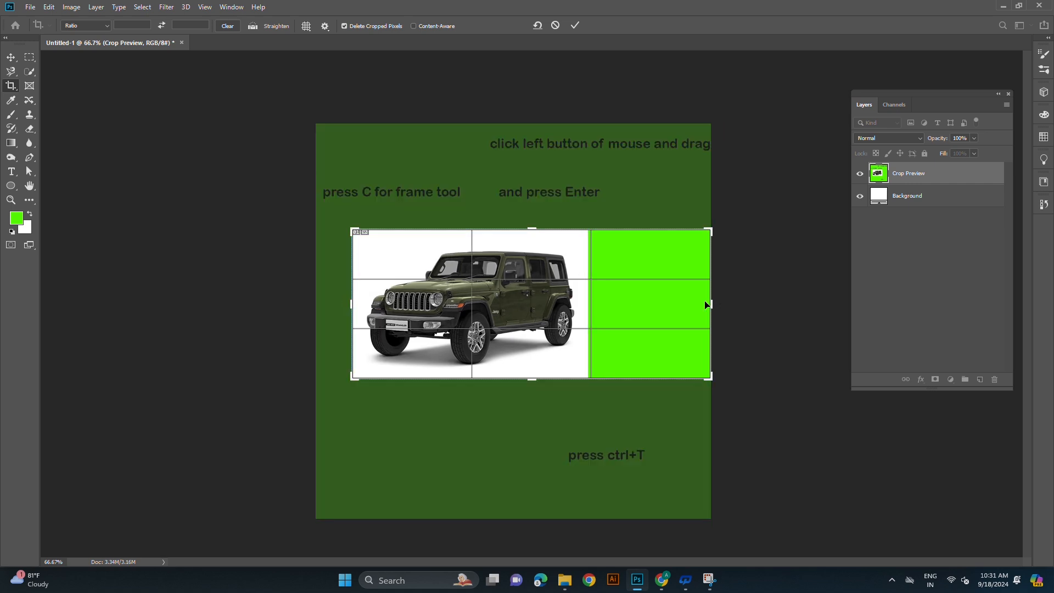
pyautogui.moveTo(710, 301); pyautogui.dragTo(644, 299)
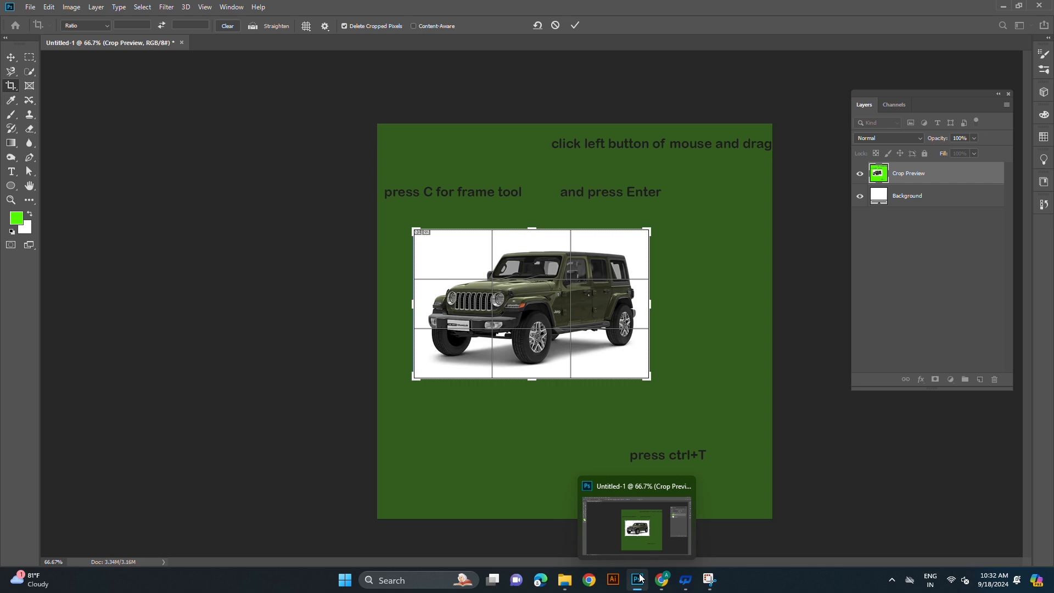
pyautogui.press('Return')
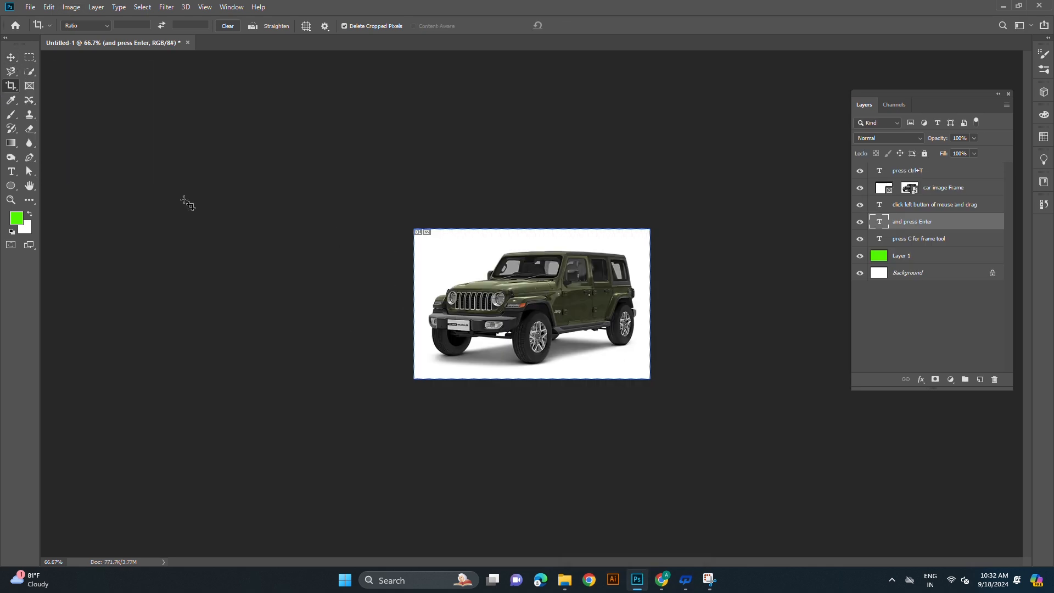
pyautogui.click(11, 57)
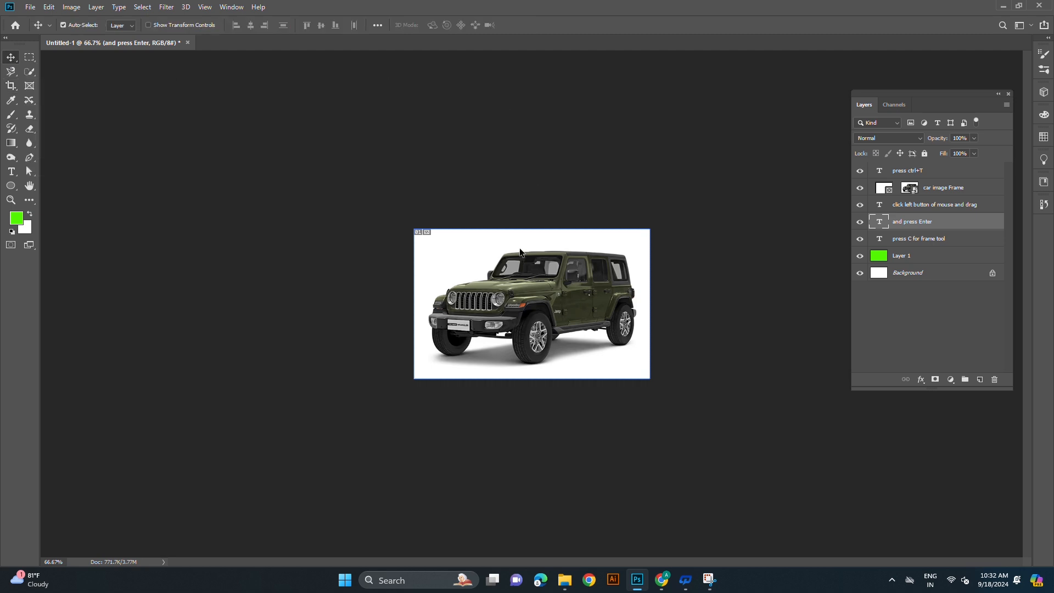